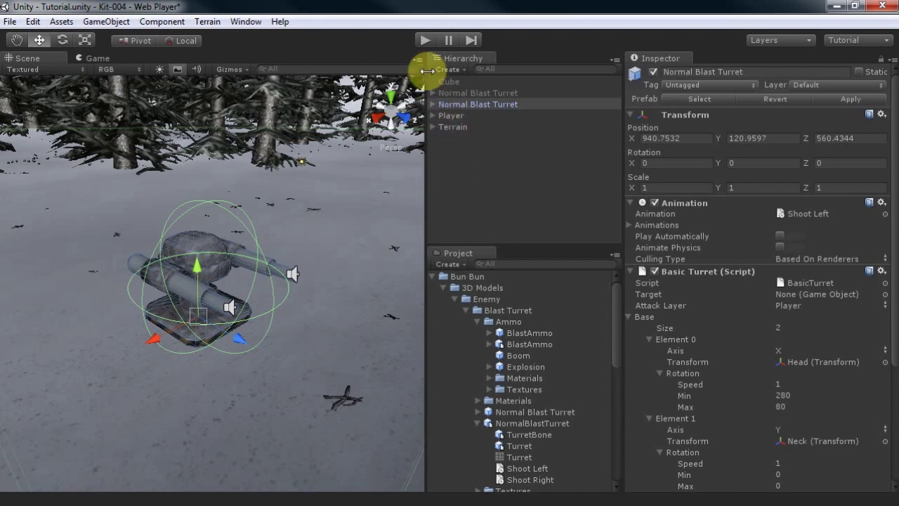
- After a quick test run, deactivate the configured turret and activate the other Normal Blast Turret with its children
{"action": "left_click", "coordinate": [426, 40]}
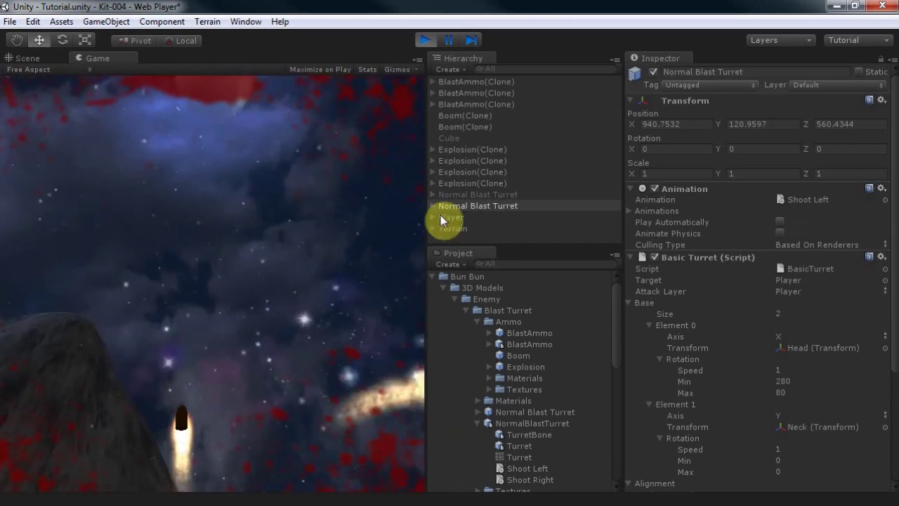
{"action": "left_click", "coordinate": [424, 43]}
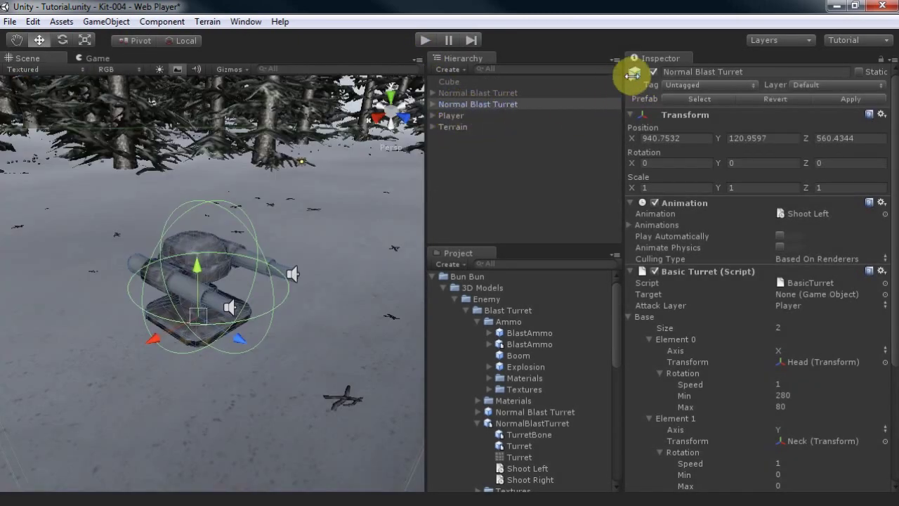
{"action": "left_click", "coordinate": [654, 71]}
{"action": "left_click", "coordinate": [417, 292]}
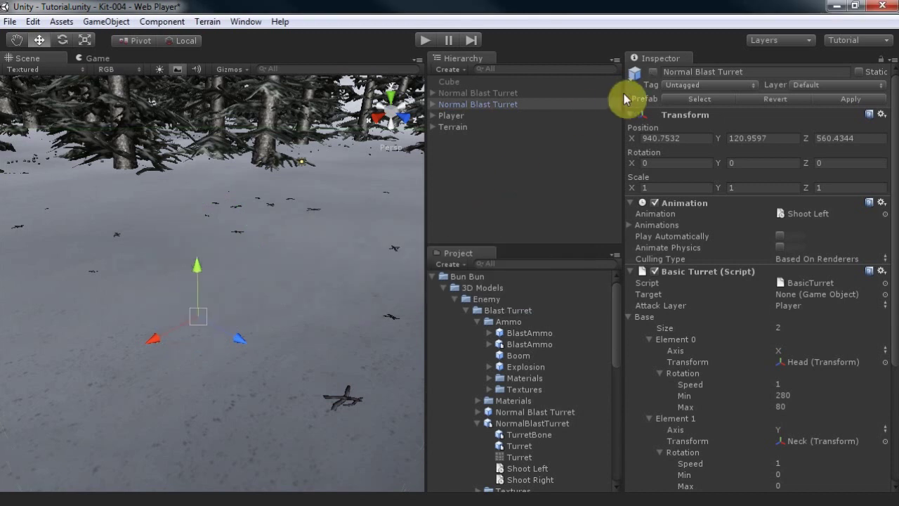
{"action": "left_click", "coordinate": [589, 94]}
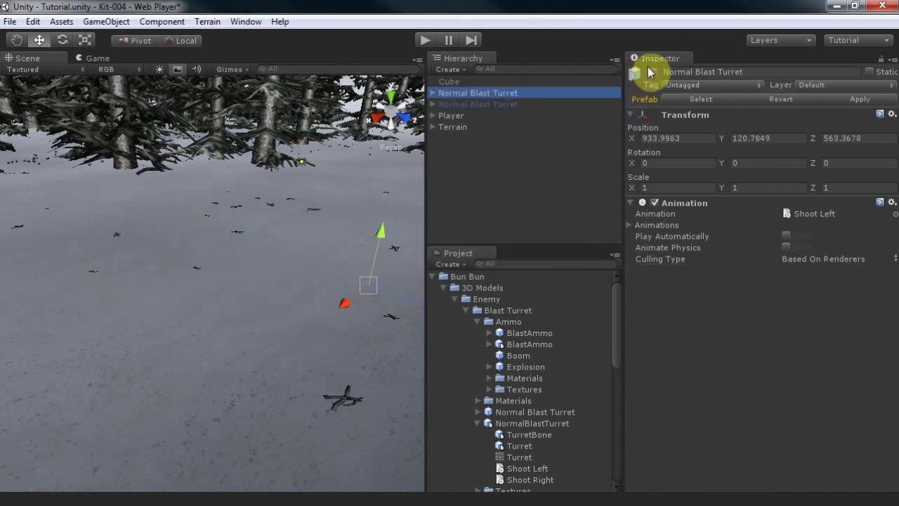
{"action": "left_click", "coordinate": [654, 71]}
{"action": "left_click", "coordinate": [413, 287]}
- Frame the Normal Blast Turret in the scene view and select its Shooter > Left Gun
{"action": "left_click", "coordinate": [499, 96]}
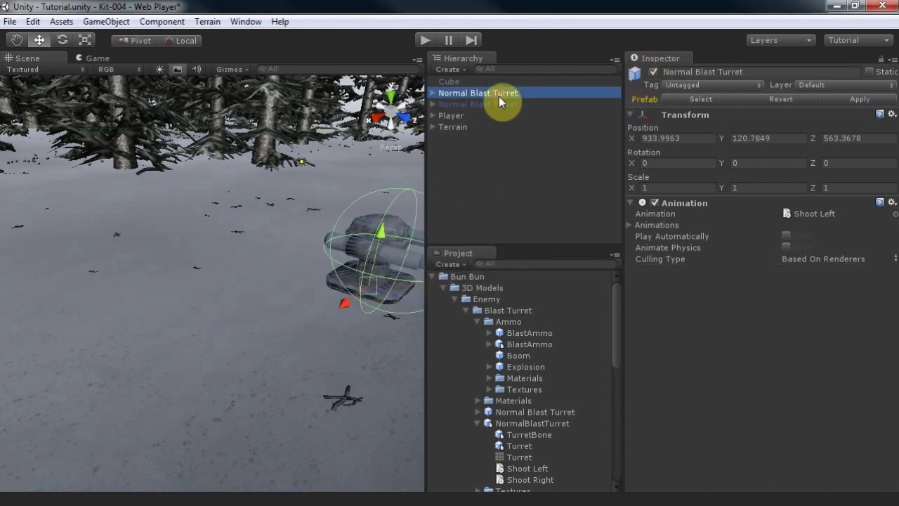
{"action": "key", "text": "f"}
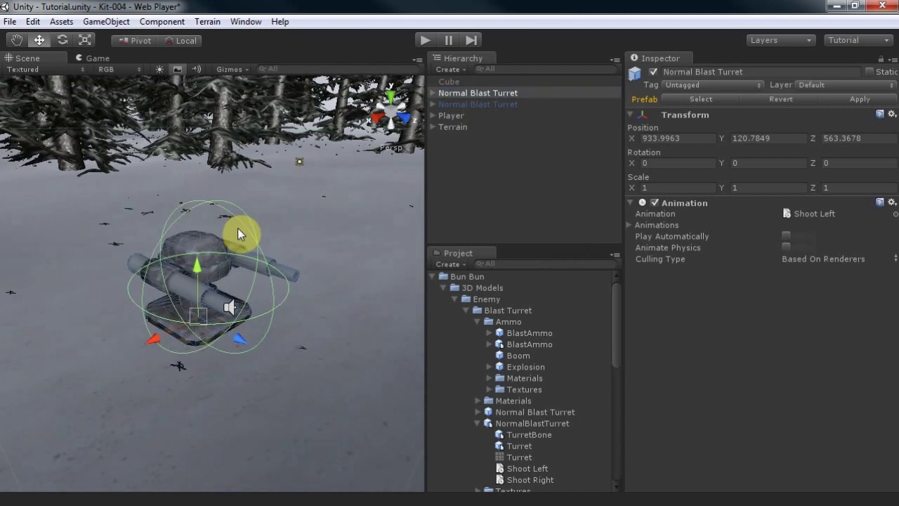
{"action": "left_click", "coordinate": [432, 94]}
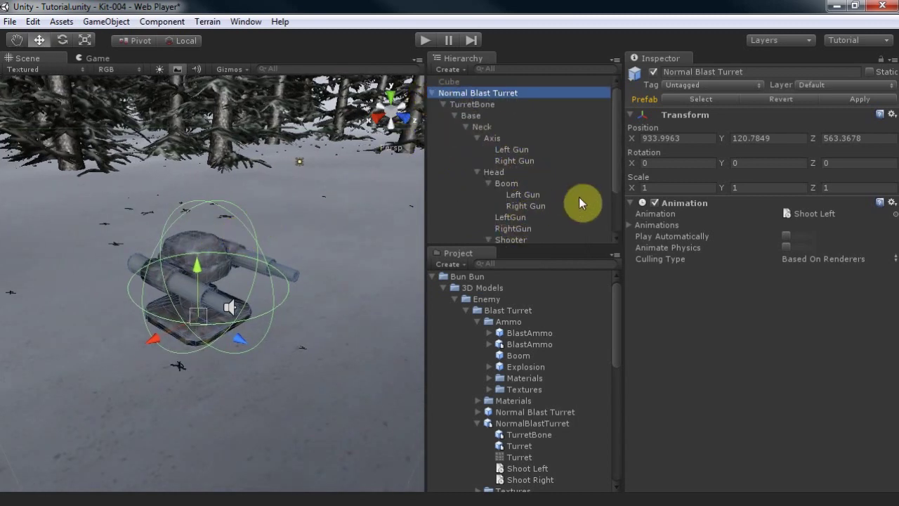
{"action": "scroll", "coordinate": [598, 185], "scroll_direction": "down", "scroll_amount": 3}
{"action": "left_click", "coordinate": [541, 182]}
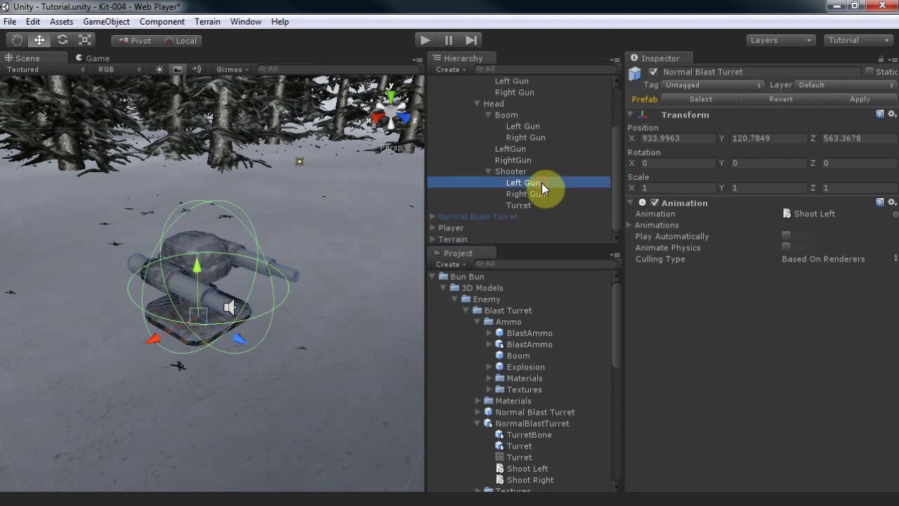
{"action": "left_click", "coordinate": [163, 22]}
- Add a Bun Bun Shooter script to Left Gun: Player attack layer, Normal Blast Turret as animation source, Shoot Left attack clip
{"action": "mouse_move", "coordinate": [186, 134]}
{"action": "mouse_move", "coordinate": [289, 146]}
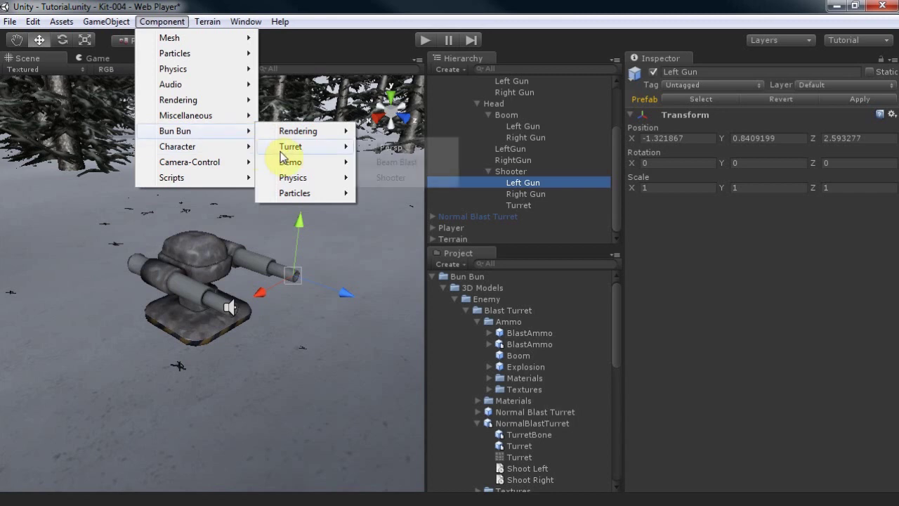
{"action": "left_click", "coordinate": [411, 179]}
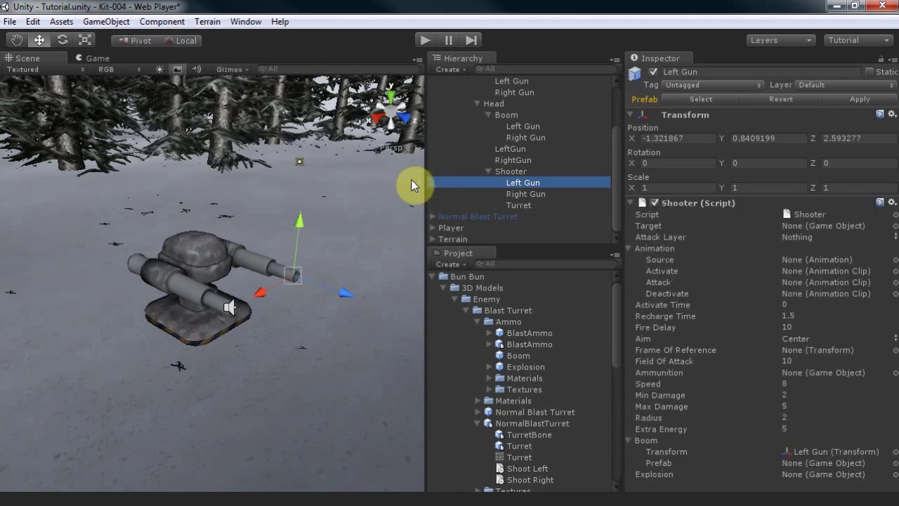
{"action": "left_click", "coordinate": [794, 225]}
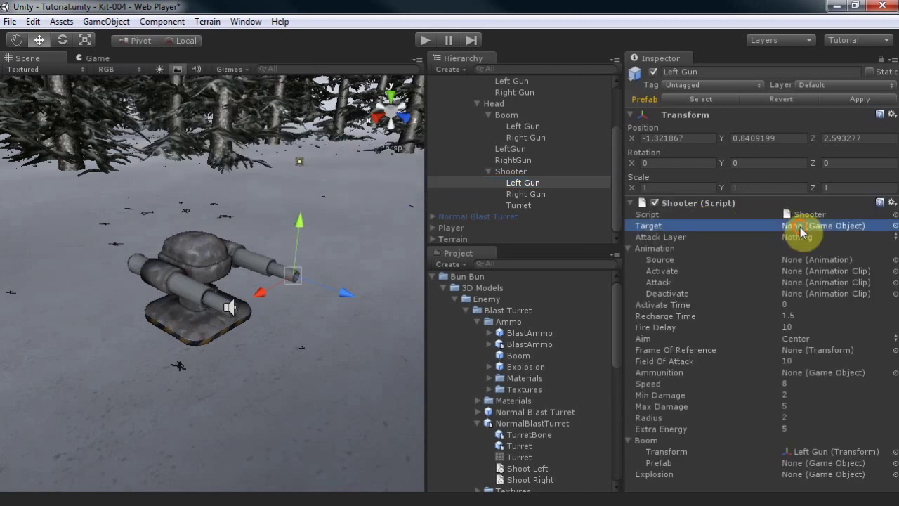
{"action": "left_click", "coordinate": [894, 238]}
{"action": "left_click", "coordinate": [875, 335]}
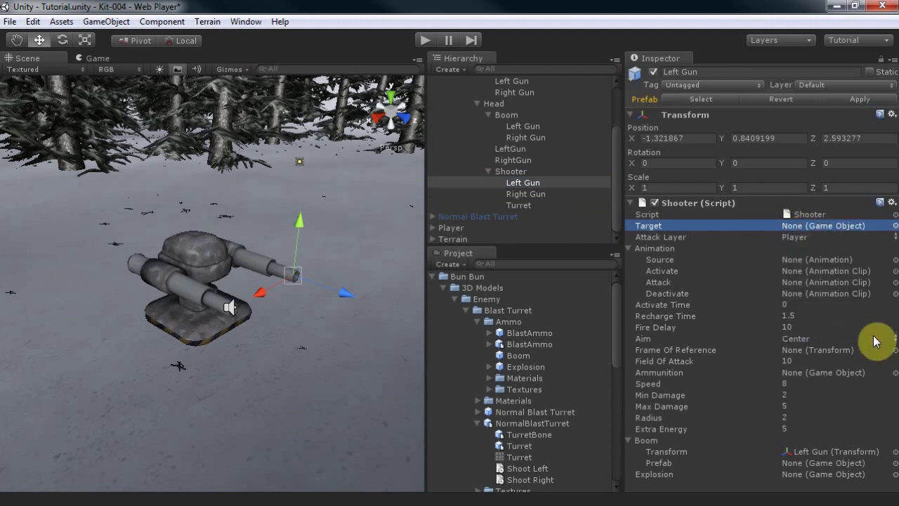
{"action": "scroll", "coordinate": [527, 140], "scroll_direction": "up", "scroll_amount": 3}
{"action": "left_click_drag", "start_coordinate": [480, 97], "coordinate": [828, 257]}
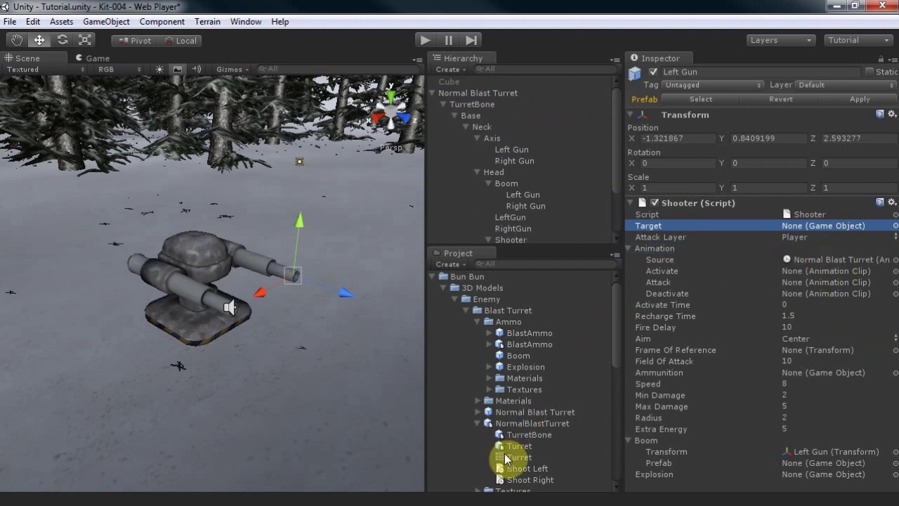
{"action": "left_click_drag", "start_coordinate": [500, 468], "coordinate": [807, 292]}
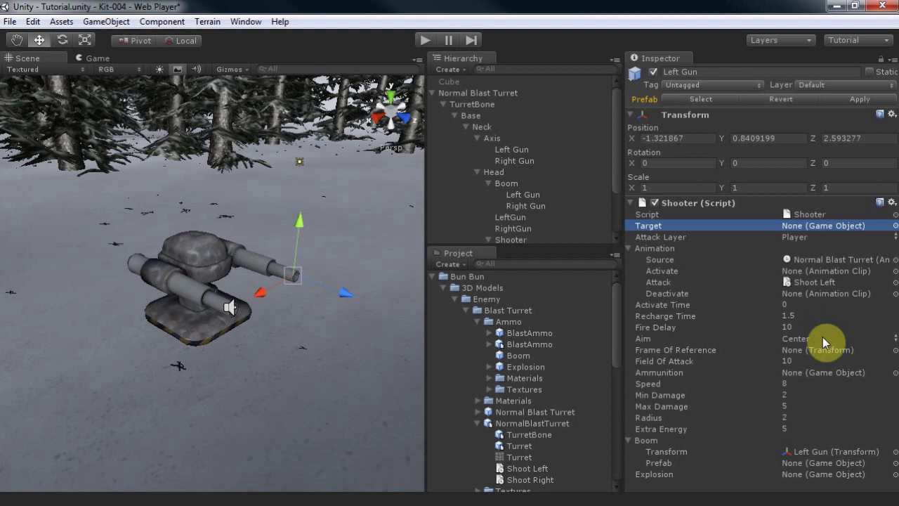
{"action": "left_click", "coordinate": [505, 149]}
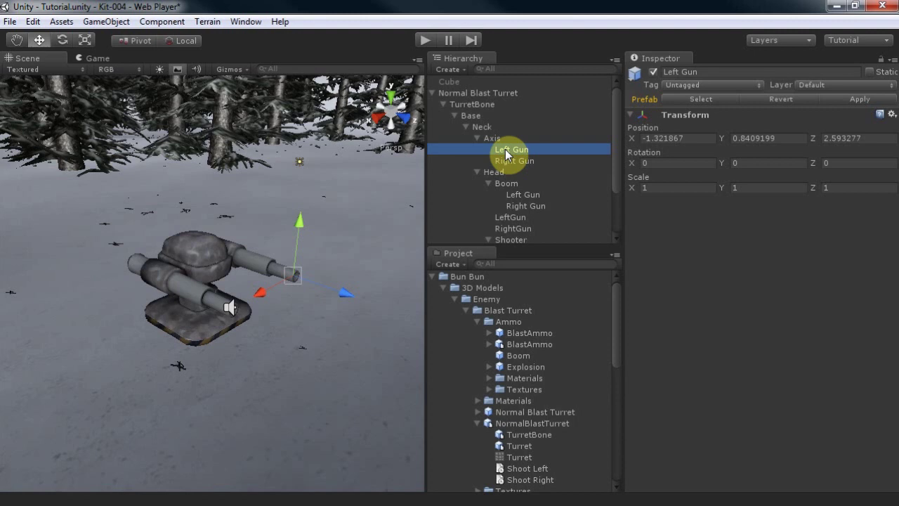
- Give the Shooter Axis > Left Gun as frame of reference, a Field Of Attack of 80 and BlastAmmo ammunition
{"action": "scroll", "coordinate": [510, 206], "scroll_direction": "down", "scroll_amount": 3}
{"action": "left_click", "coordinate": [521, 210]}
{"action": "left_click_drag", "start_coordinate": [512, 108], "coordinate": [825, 349]}
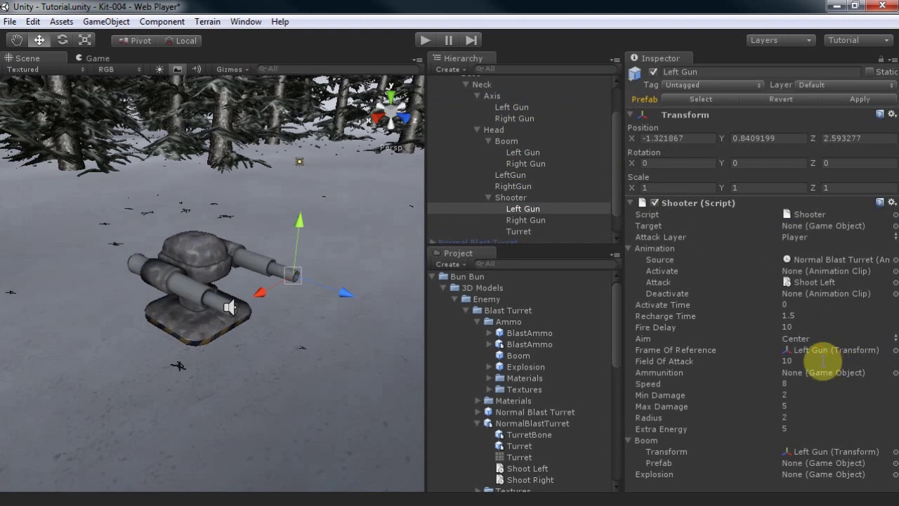
{"action": "left_click", "coordinate": [823, 360]}
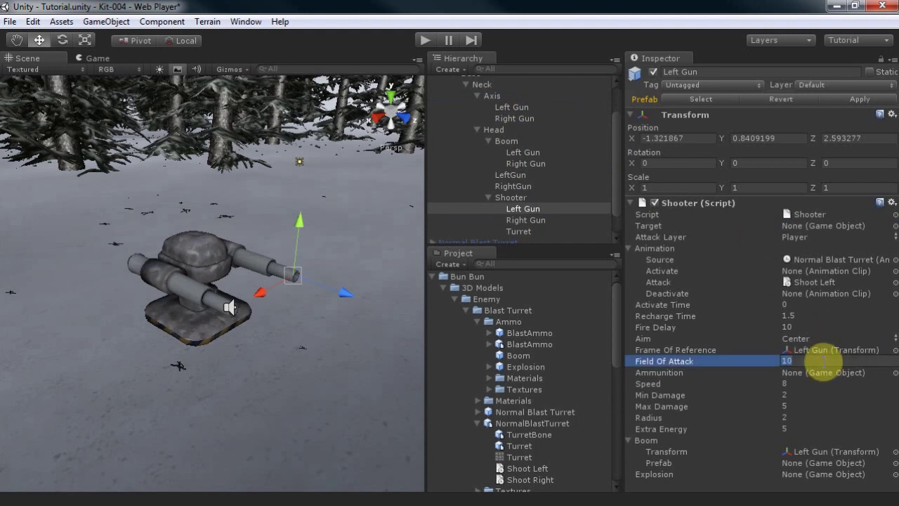
{"action": "type", "text": "80"}
{"action": "key", "text": "Return"}
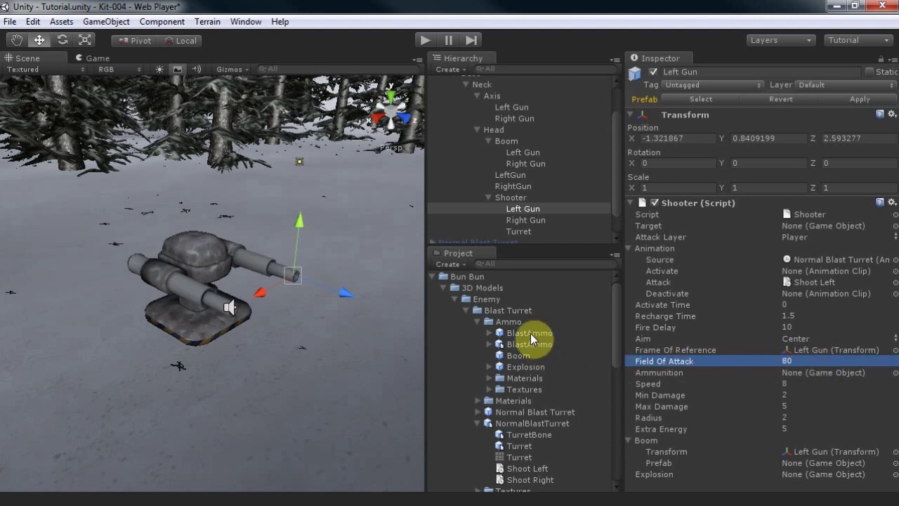
{"action": "left_click_drag", "start_coordinate": [530, 333], "coordinate": [803, 377]}
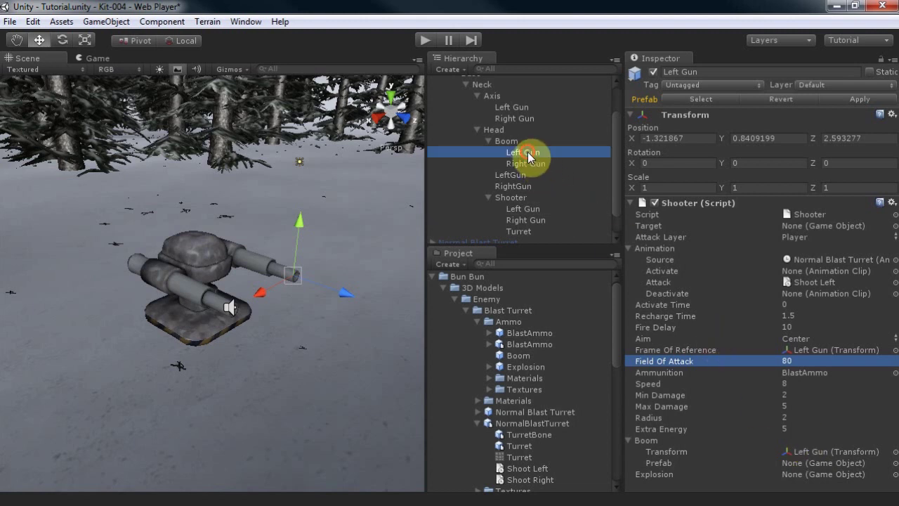
- Assign Boom's Left Gun as the boom transform and the Explosion prefab as the Shooter's explosion
{"action": "left_click_drag", "start_coordinate": [528, 152], "coordinate": [811, 448]}
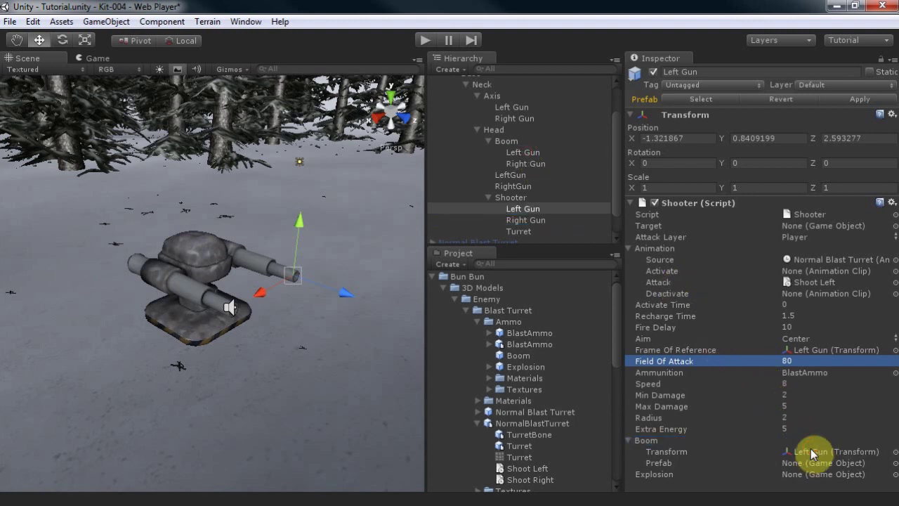
{"action": "left_click_drag", "start_coordinate": [520, 358], "coordinate": [800, 463]}
{"action": "left_click", "coordinate": [524, 152]}
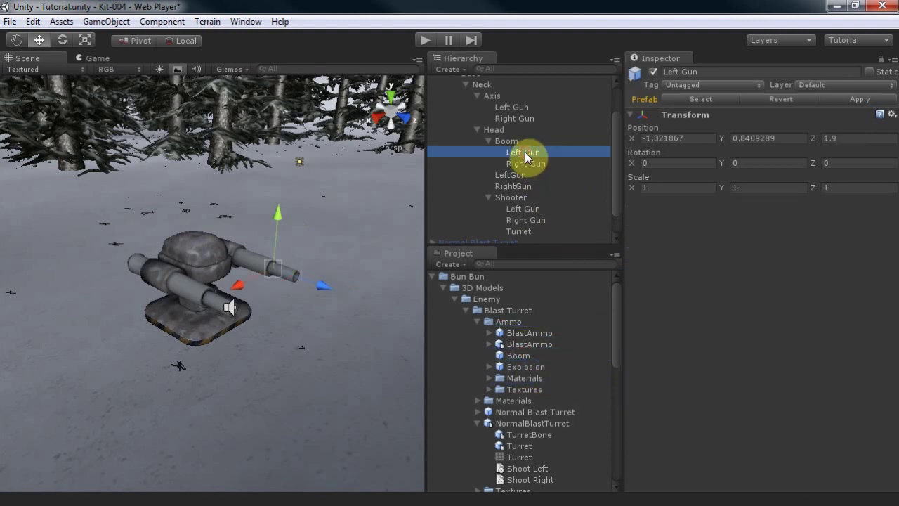
{"action": "left_click", "coordinate": [524, 208]}
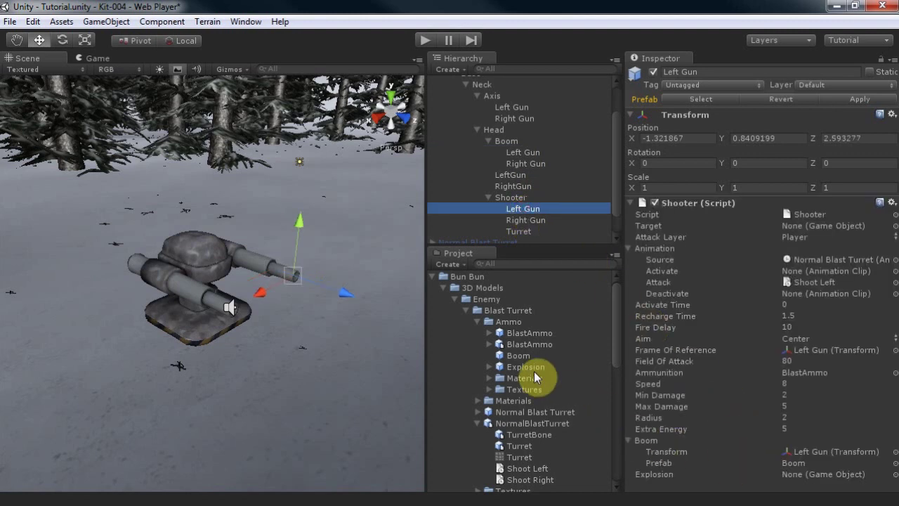
{"action": "left_click_drag", "start_coordinate": [533, 367], "coordinate": [795, 478]}
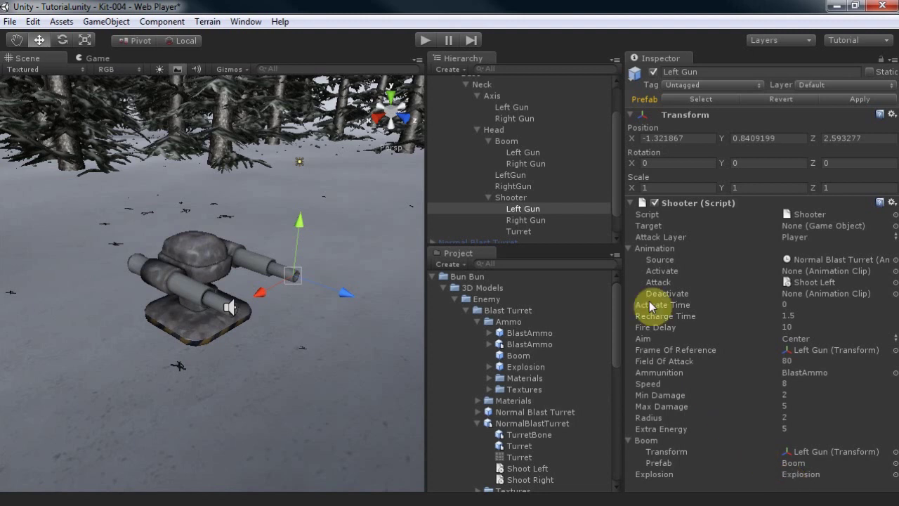
- Set the Cube from the Hierarchy as the Left Gun Shooter's target
{"action": "scroll", "coordinate": [612, 167], "scroll_direction": "up", "scroll_amount": 3}
{"action": "left_click", "coordinate": [462, 83]}
{"action": "left_click_drag", "start_coordinate": [462, 83], "coordinate": [794, 227]}
{"action": "left_click", "coordinate": [453, 82]}
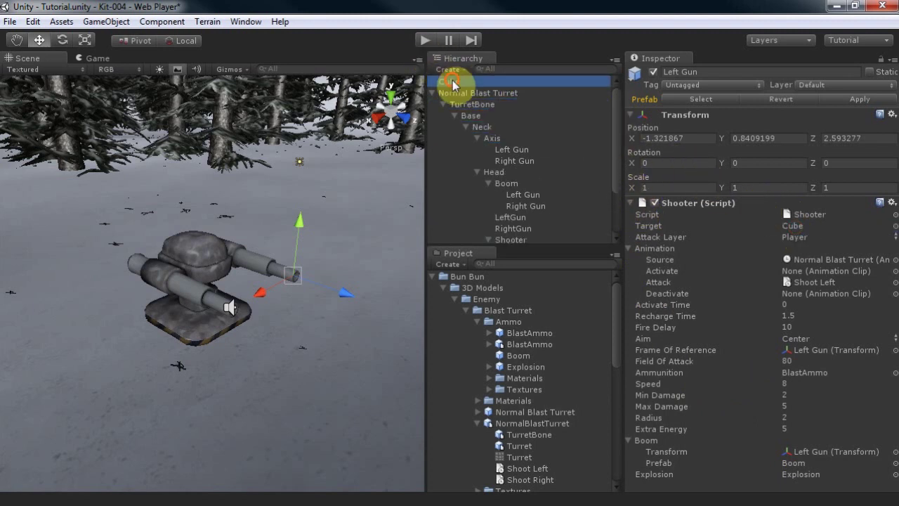
- Test the turret firing at the cube in play mode, then reselect the Left Gun under Shooter
{"action": "left_click", "coordinate": [427, 40]}
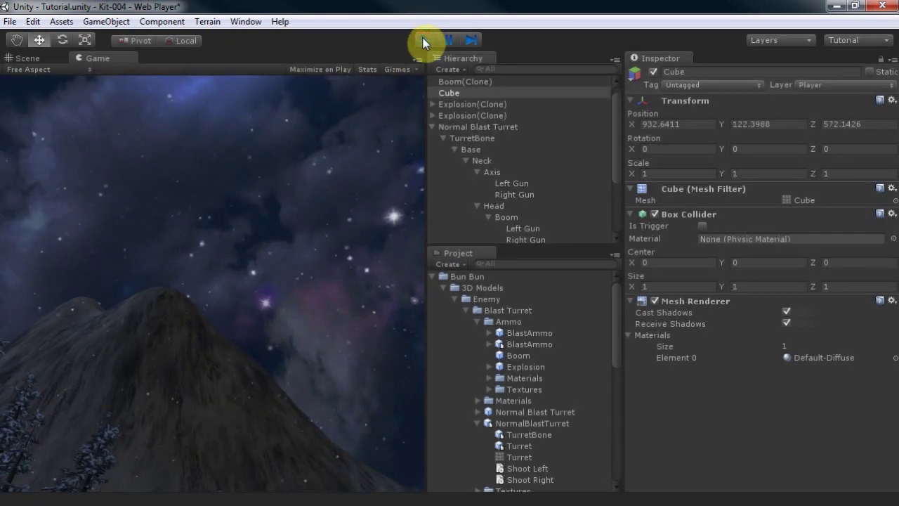
{"action": "left_click", "coordinate": [424, 41]}
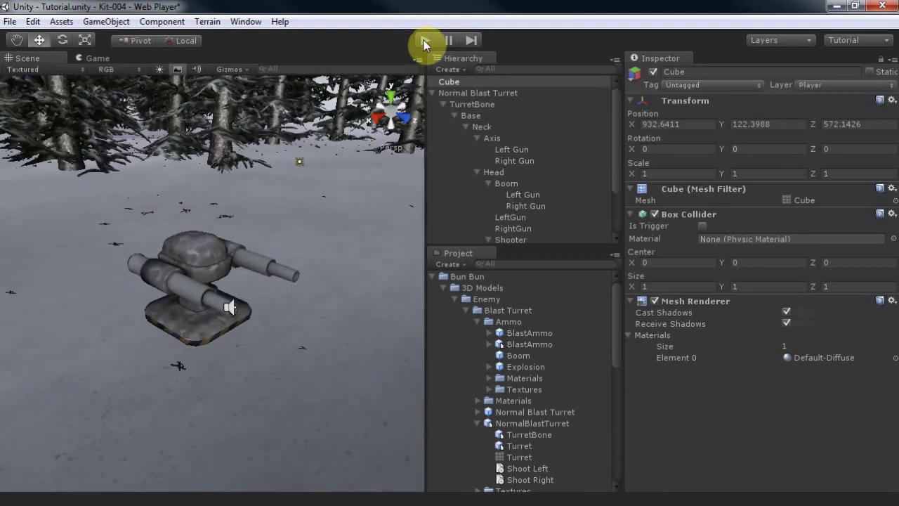
{"action": "scroll", "coordinate": [533, 218], "scroll_direction": "down", "scroll_amount": 2}
{"action": "left_click", "coordinate": [533, 209]}
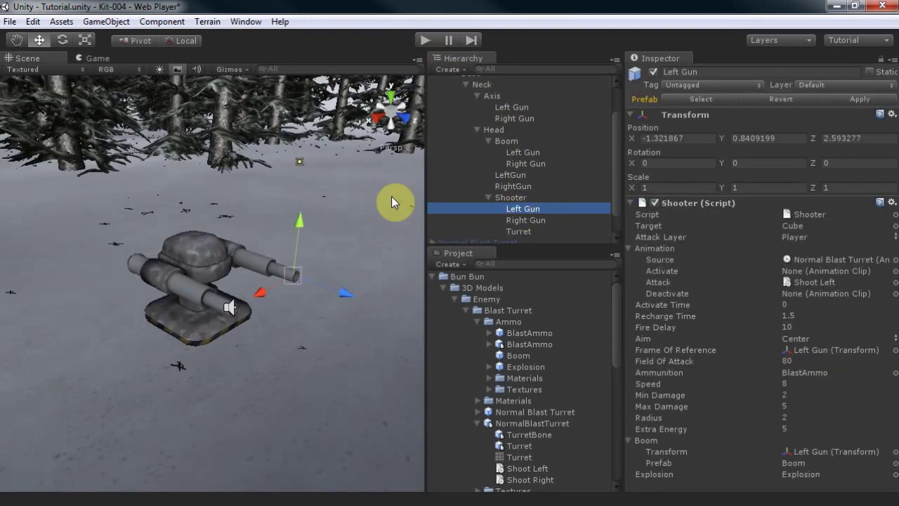
{"action": "left_click", "coordinate": [162, 21]}
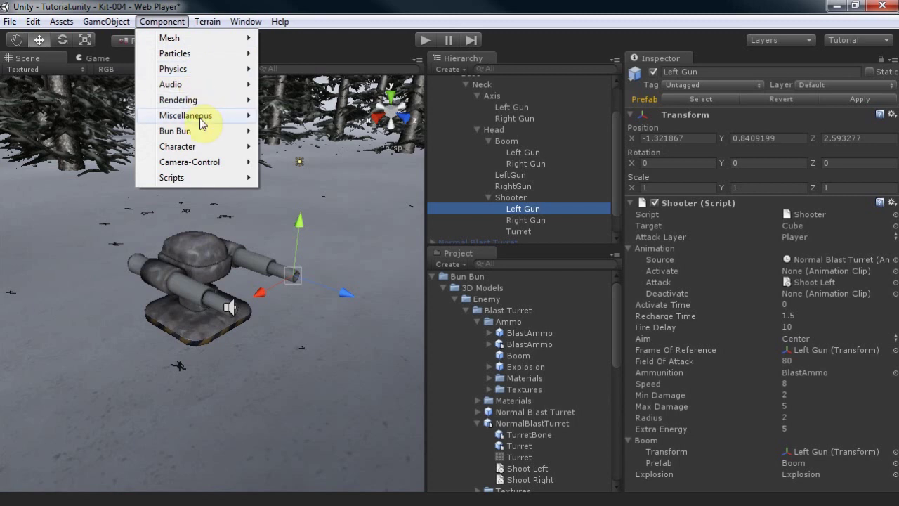
- Add a trigger Sphere Collider with radius 150 to Left Gun and clear the Shooter Target to None
{"action": "mouse_move", "coordinate": [214, 74]}
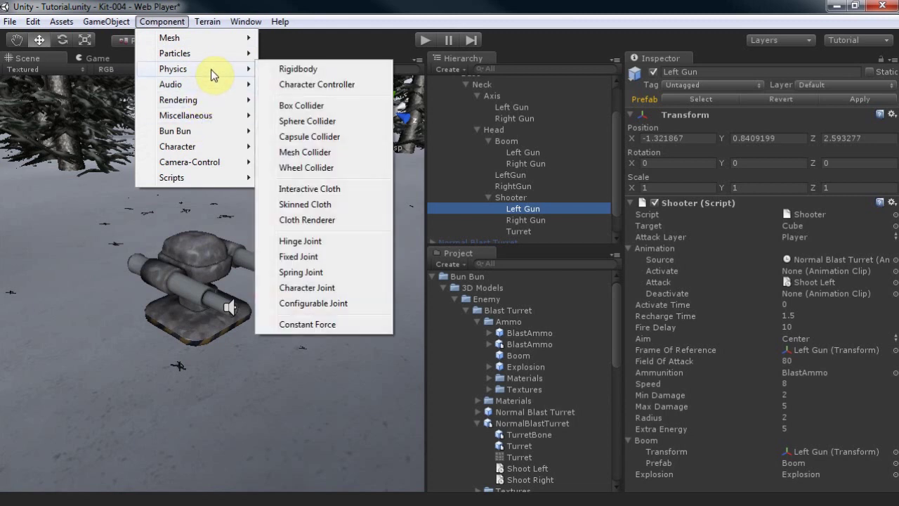
{"action": "left_click", "coordinate": [333, 121]}
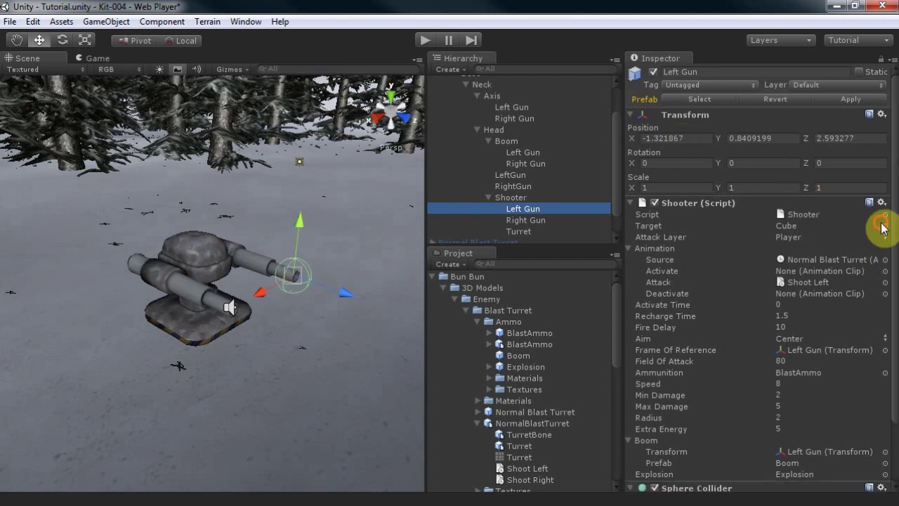
{"action": "left_click", "coordinate": [882, 226]}
{"action": "key", "text": "Delete"}
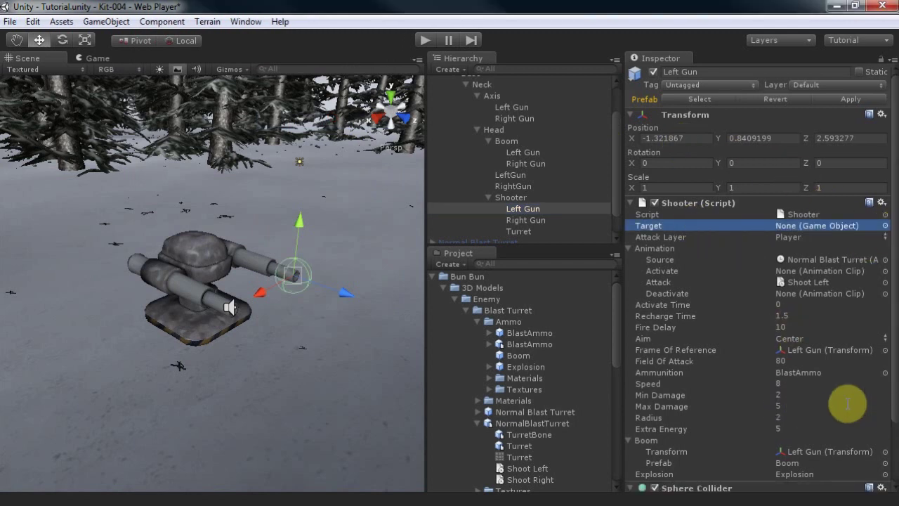
{"action": "left_click", "coordinate": [878, 406]}
{"action": "scroll", "coordinate": [892, 406], "scroll_direction": "down", "scroll_amount": 3}
{"action": "scroll", "coordinate": [892, 406], "scroll_direction": "down", "scroll_amount": 2}
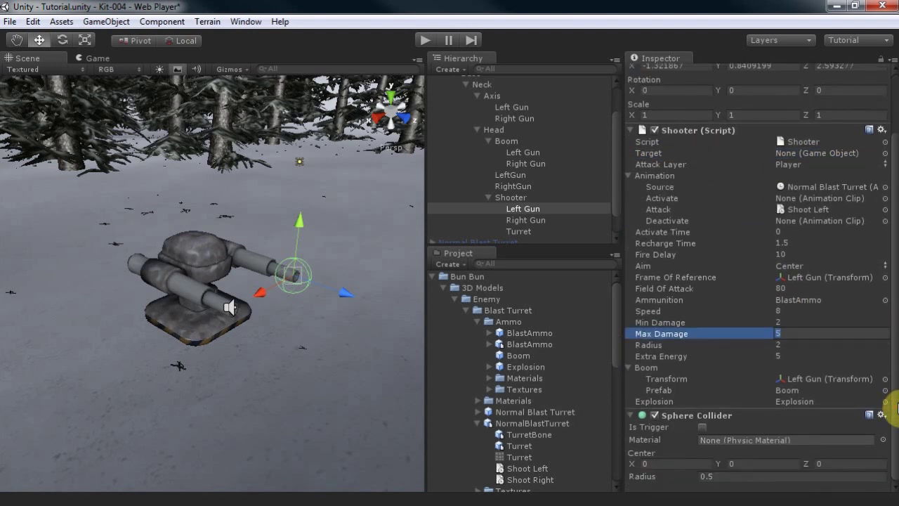
{"action": "left_click", "coordinate": [703, 427]}
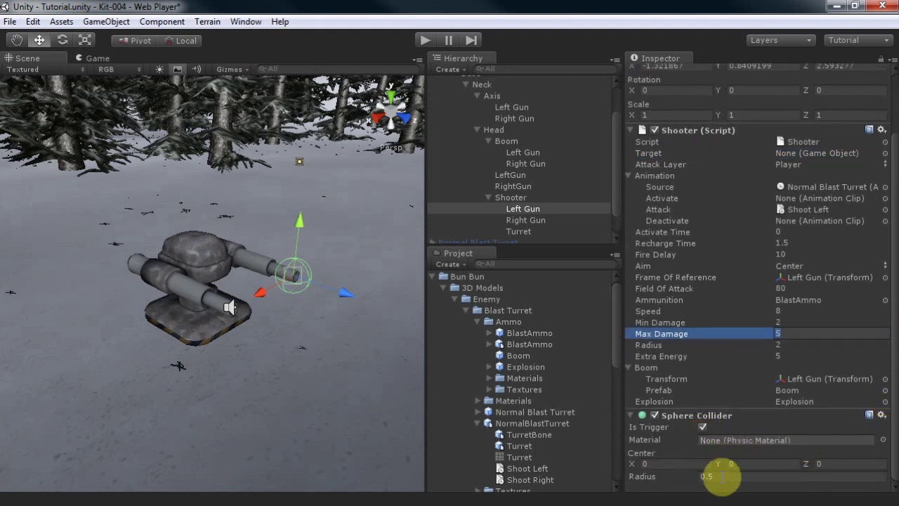
{"action": "left_click", "coordinate": [720, 476]}
{"action": "type", "text": "150"}
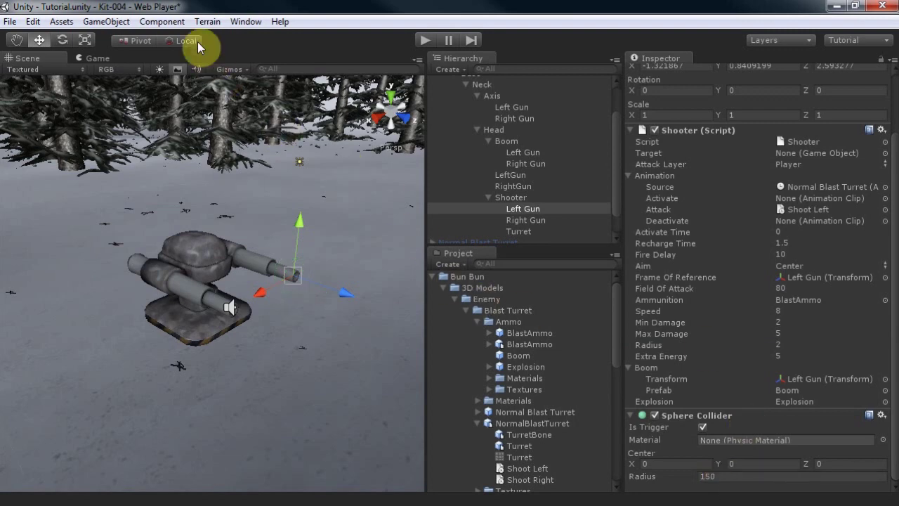
- Add an Audio Source to Left Gun and assign the Sounds/Effects/Rocket clip to it
{"action": "left_click", "coordinate": [173, 21]}
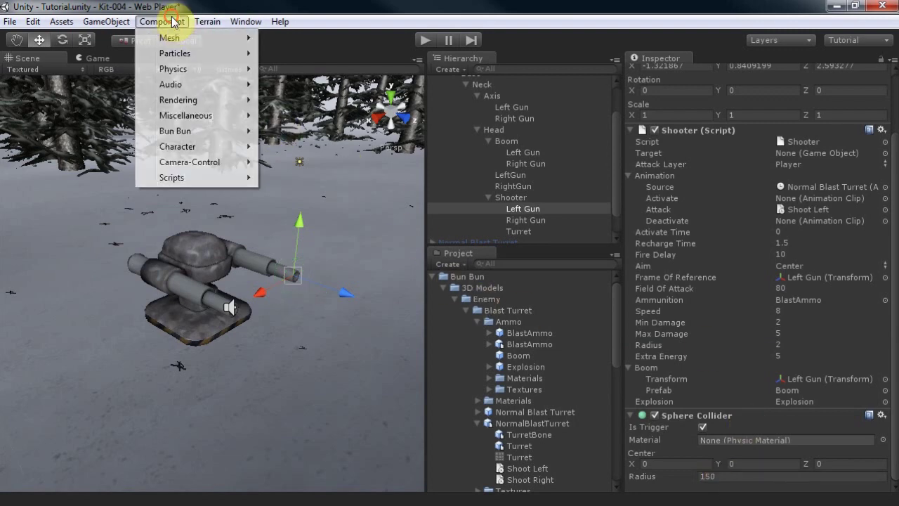
{"action": "mouse_move", "coordinate": [199, 85]}
{"action": "left_click", "coordinate": [309, 98]}
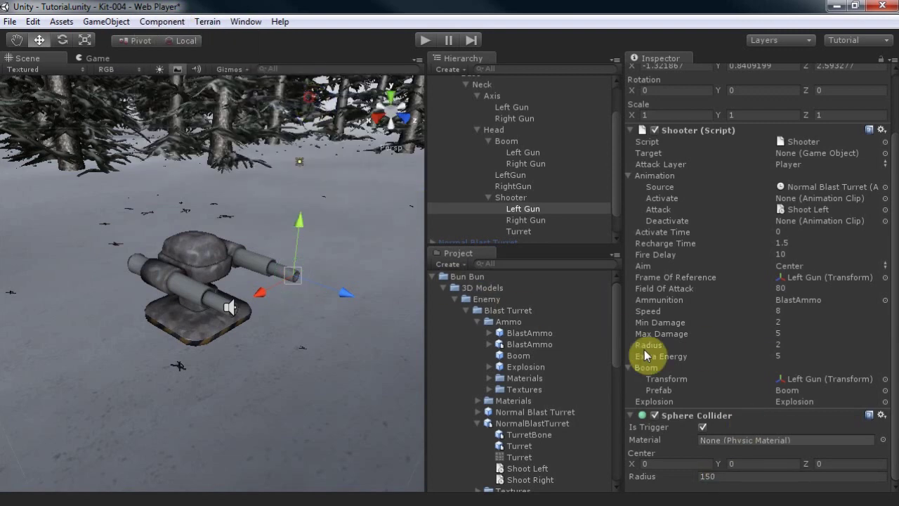
{"action": "scroll", "coordinate": [726, 415], "scroll_direction": "down", "scroll_amount": 3}
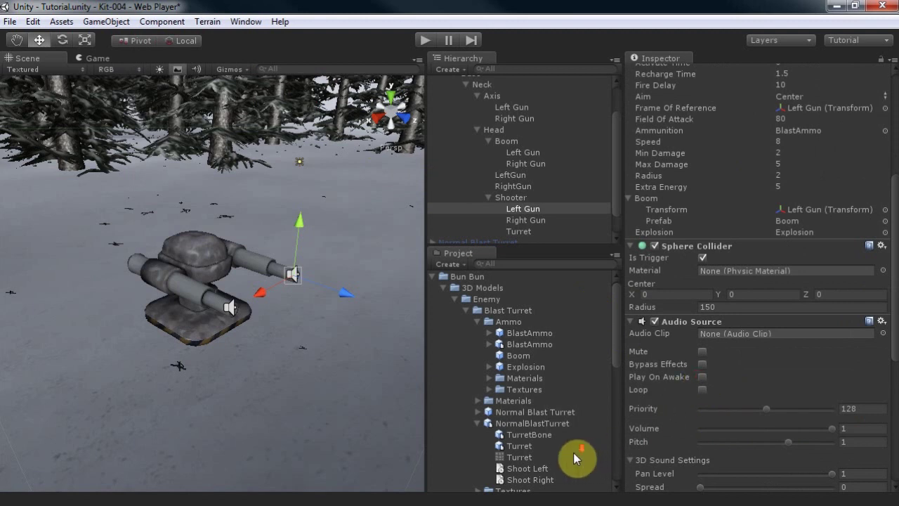
{"action": "scroll", "coordinate": [567, 453], "scroll_direction": "down", "scroll_amount": 10}
{"action": "left_click_drag", "start_coordinate": [487, 442], "coordinate": [708, 330]}
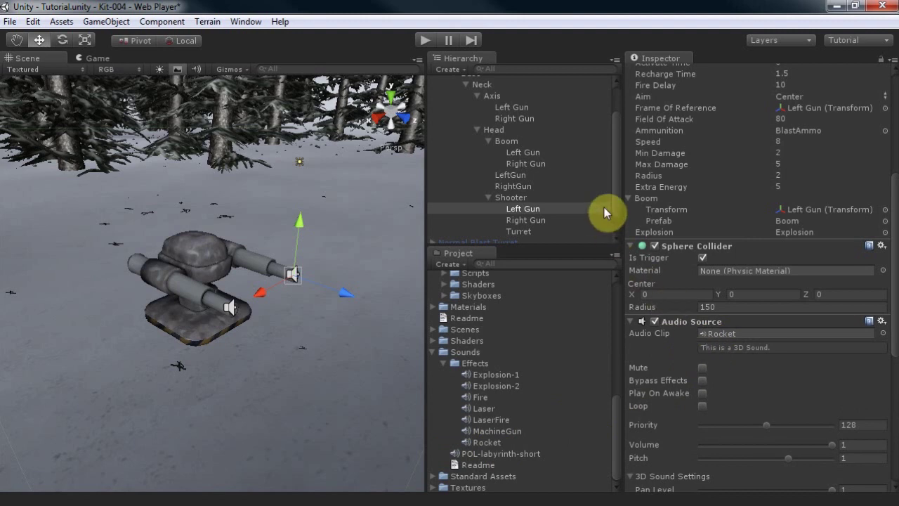
- Give the Right Gun under Shooter an Activate Time of 0.5
{"action": "left_click", "coordinate": [567, 218]}
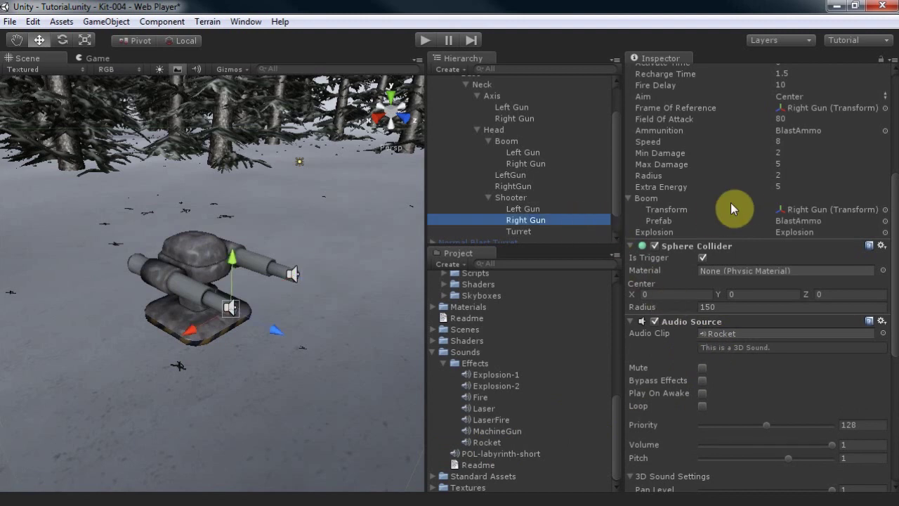
{"action": "scroll", "coordinate": [734, 203], "scroll_direction": "up", "scroll_amount": 5}
{"action": "left_click", "coordinate": [791, 232]}
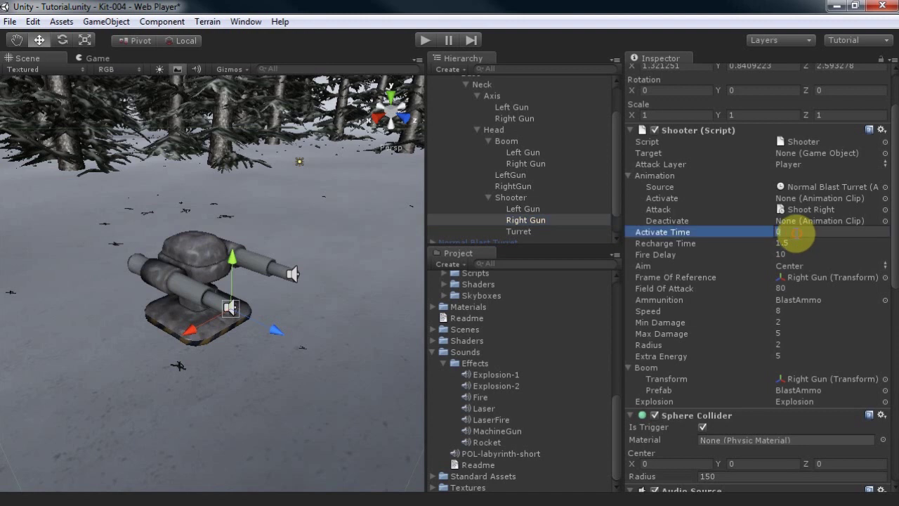
{"action": "key", "text": "Return"}
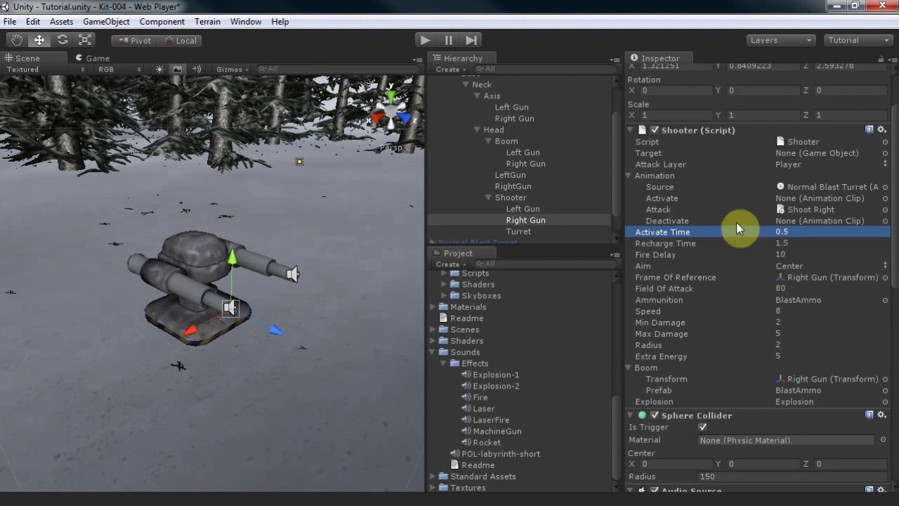
{"action": "scroll", "coordinate": [587, 205], "scroll_direction": "up", "scroll_amount": 3}
{"action": "left_click", "coordinate": [469, 94]}
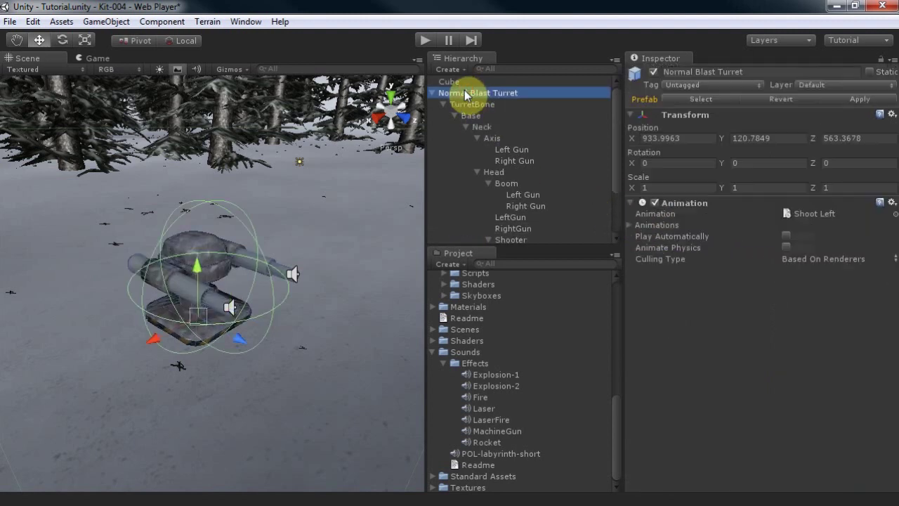
- Add the Bun Bun > Turret > Basic Turret script to Normal Blast Turret and set Base size to 2
{"action": "left_click", "coordinate": [176, 22]}
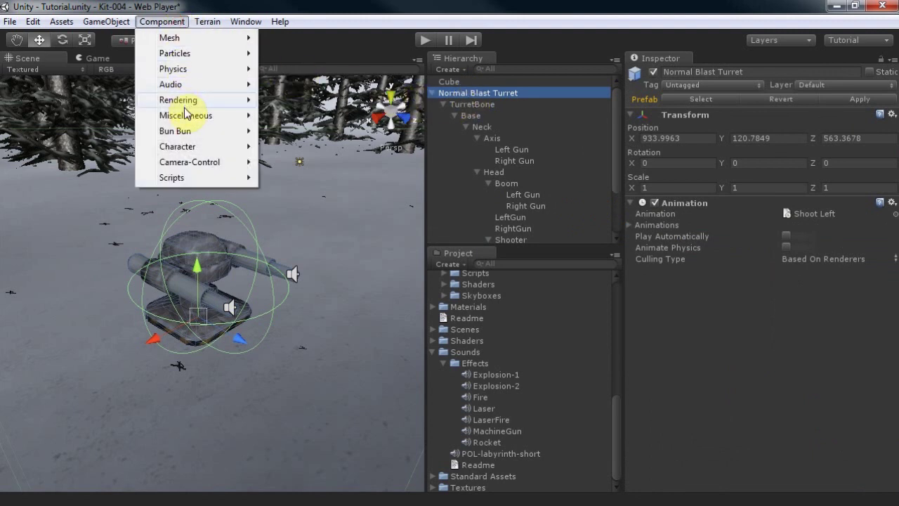
{"action": "mouse_move", "coordinate": [185, 133]}
{"action": "mouse_move", "coordinate": [291, 149]}
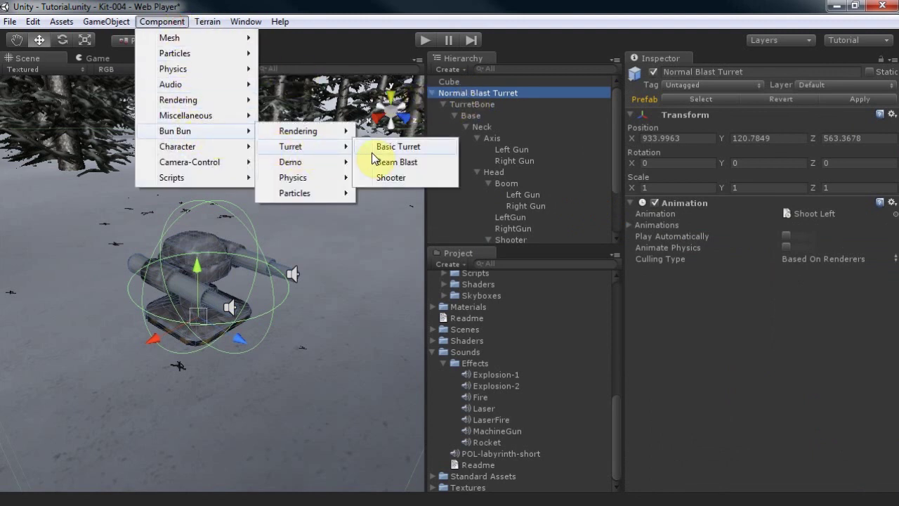
{"action": "left_click", "coordinate": [390, 146]}
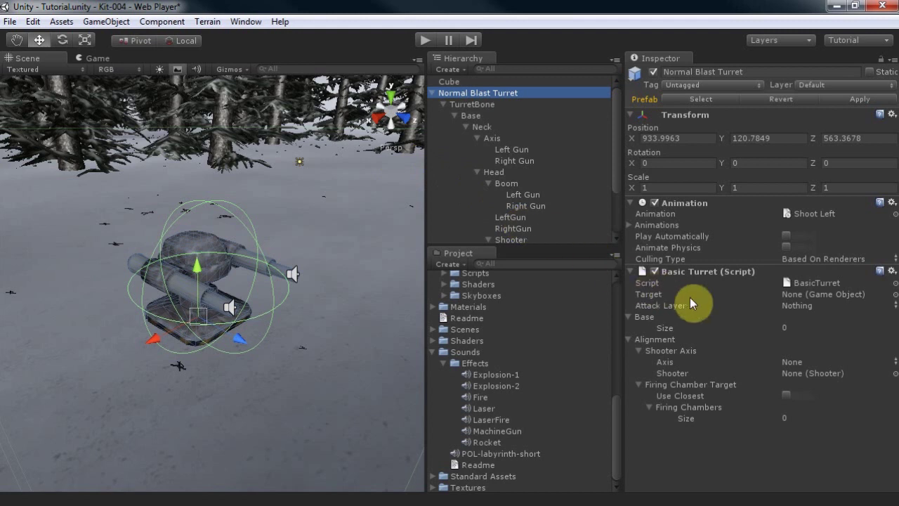
{"action": "left_click", "coordinate": [813, 328]}
{"action": "type", "text": "2"}
{"action": "key", "text": "Return"}
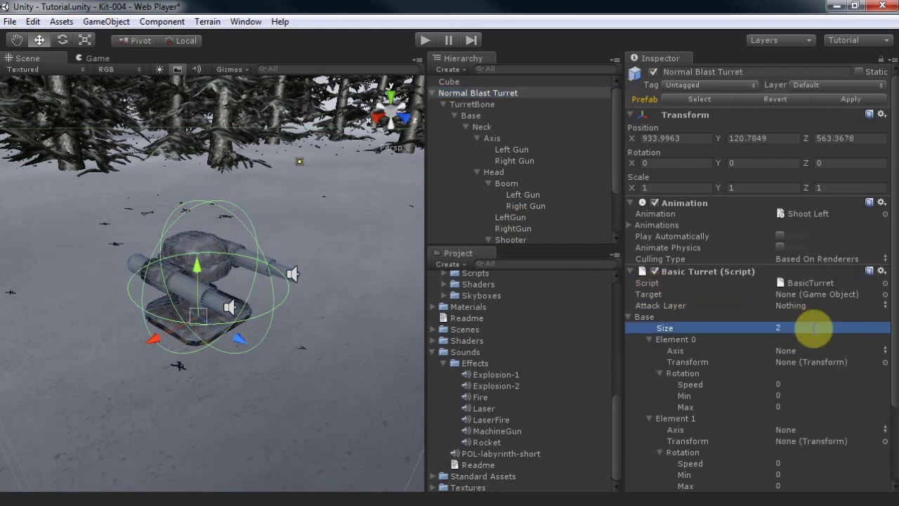
- Assign Head and Neck as Base Element 0 and 1 transforms, rotating around X and Y
{"action": "left_click_drag", "start_coordinate": [496, 169], "coordinate": [785, 363]}
{"action": "scroll", "coordinate": [777, 353], "scroll_direction": "down", "scroll_amount": 2}
{"action": "scroll", "coordinate": [545, 210], "scroll_direction": "down", "scroll_amount": 2}
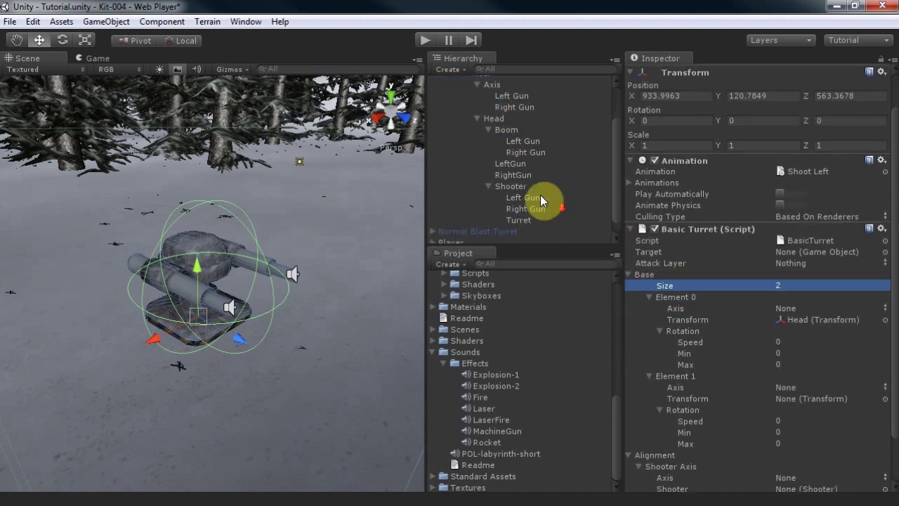
{"action": "scroll", "coordinate": [528, 197], "scroll_direction": "up", "scroll_amount": 2}
{"action": "left_click_drag", "start_coordinate": [479, 115], "coordinate": [819, 406]}
{"action": "left_click", "coordinate": [806, 311]}
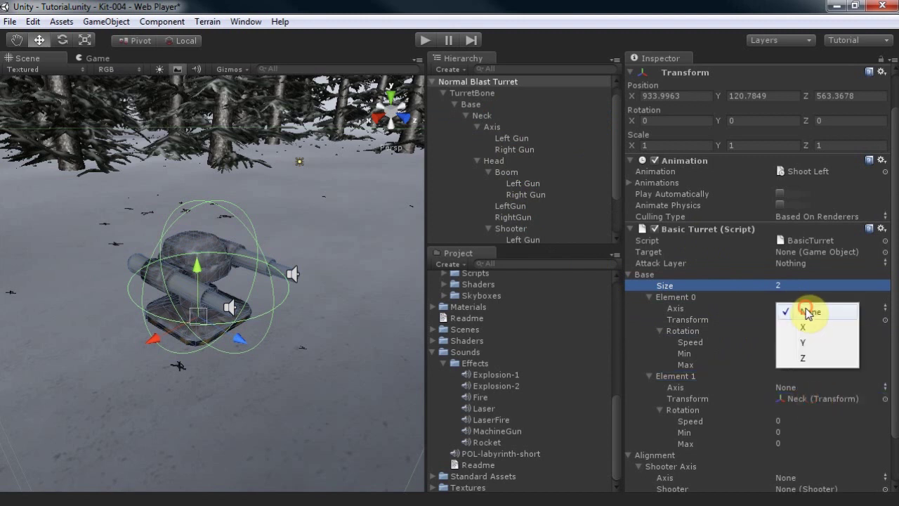
{"action": "left_click", "coordinate": [806, 320]}
{"action": "left_click_drag", "start_coordinate": [805, 320], "coordinate": [805, 321]}
{"action": "left_click", "coordinate": [801, 392]}
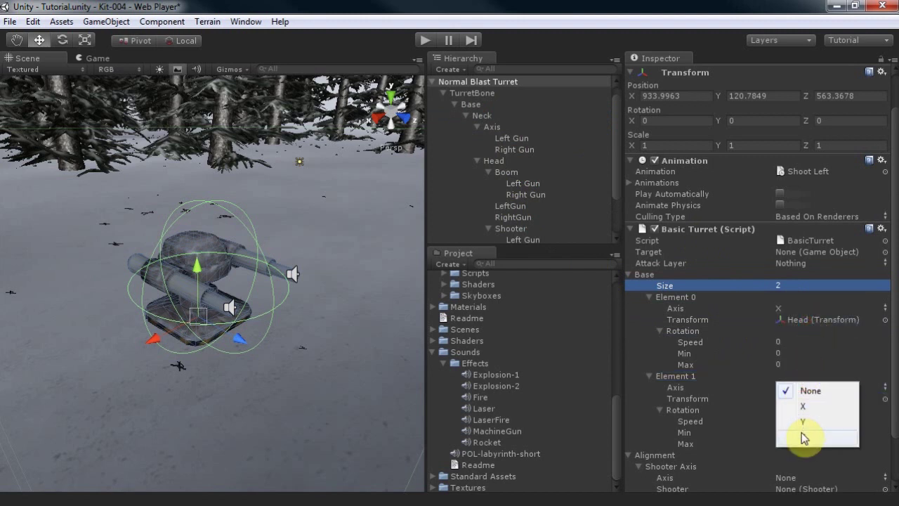
{"action": "left_click", "coordinate": [802, 430]}
- Set both elements' speed to 1 and limit Head's rotation from 280 to 80
{"action": "left_click", "coordinate": [781, 344]}
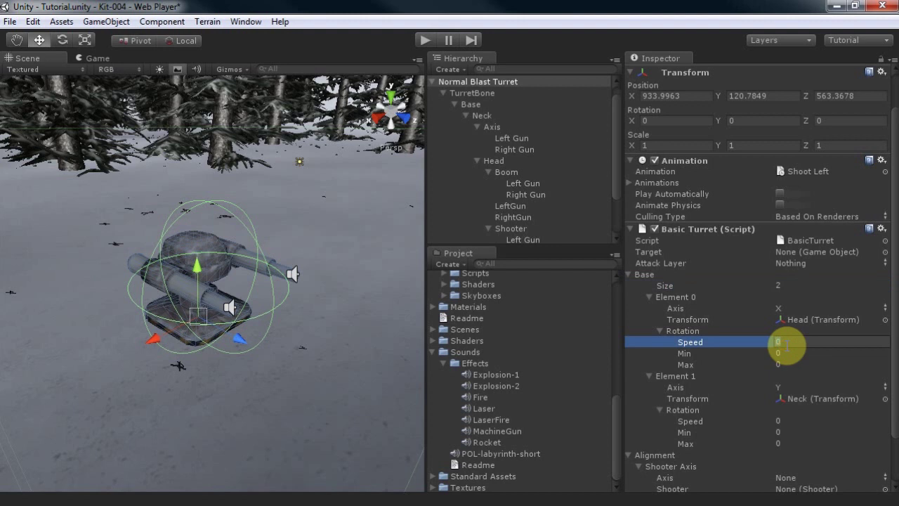
{"action": "left_click", "coordinate": [794, 352]}
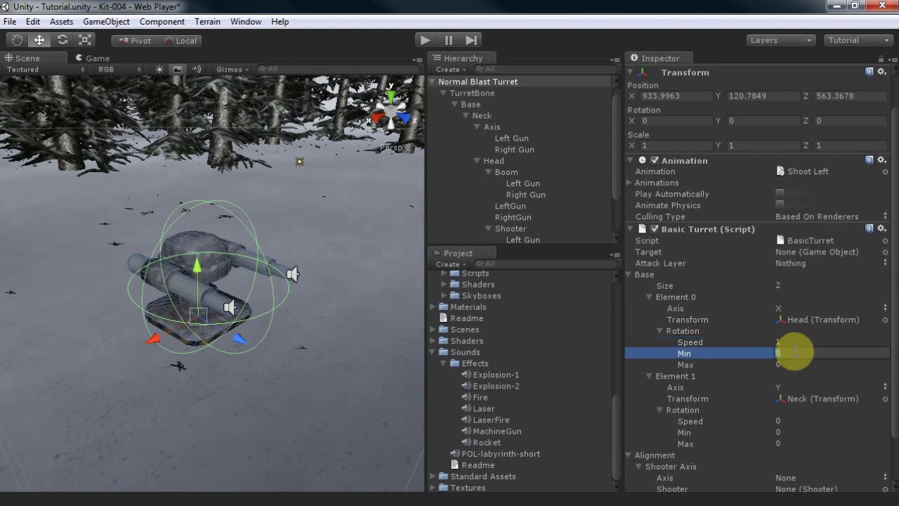
{"action": "type", "text": "280"}
{"action": "left_click", "coordinate": [792, 364]}
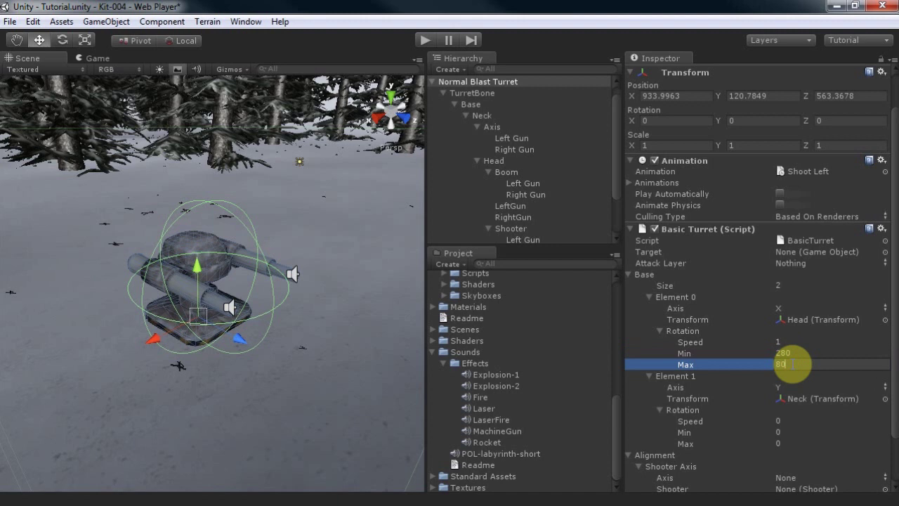
{"action": "type", "text": "80"}
{"action": "scroll", "coordinate": [794, 390], "scroll_direction": "down", "scroll_amount": 2}
{"action": "left_click", "coordinate": [787, 378]}
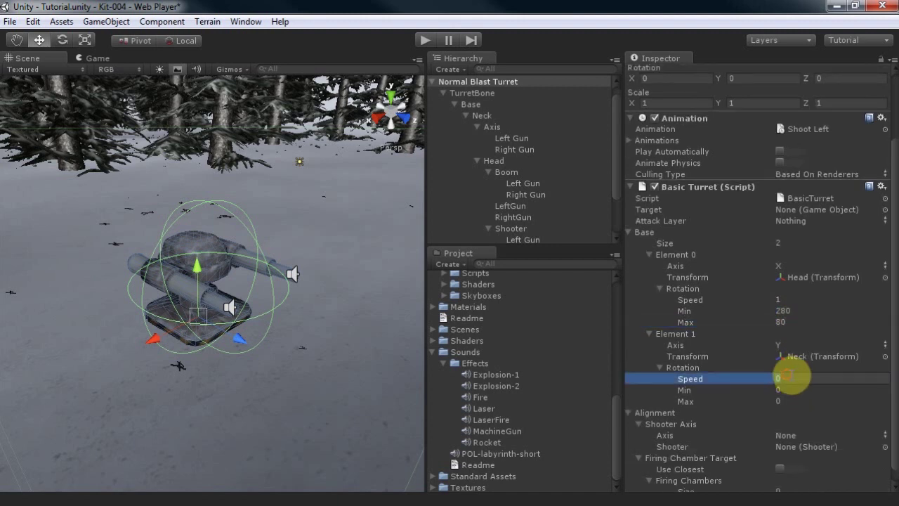
{"action": "key", "text": "Return"}
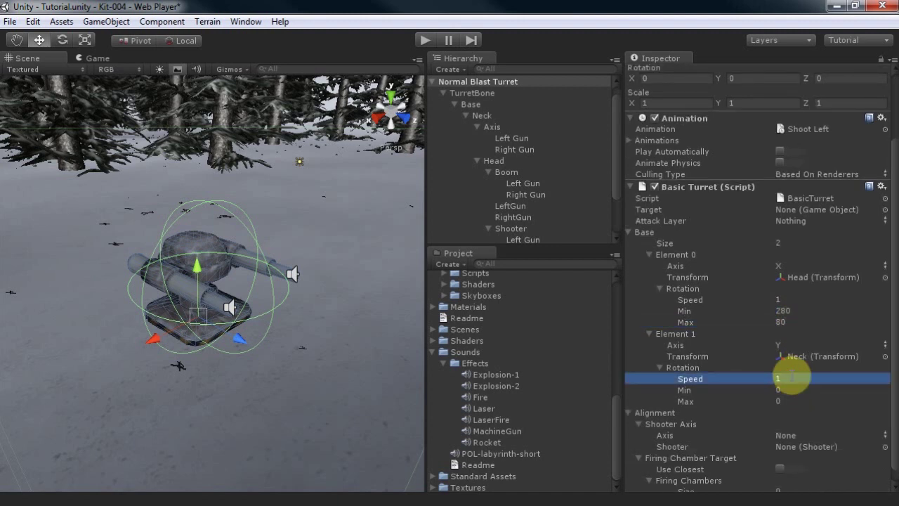
{"action": "scroll", "coordinate": [792, 378], "scroll_direction": "down", "scroll_amount": 1}
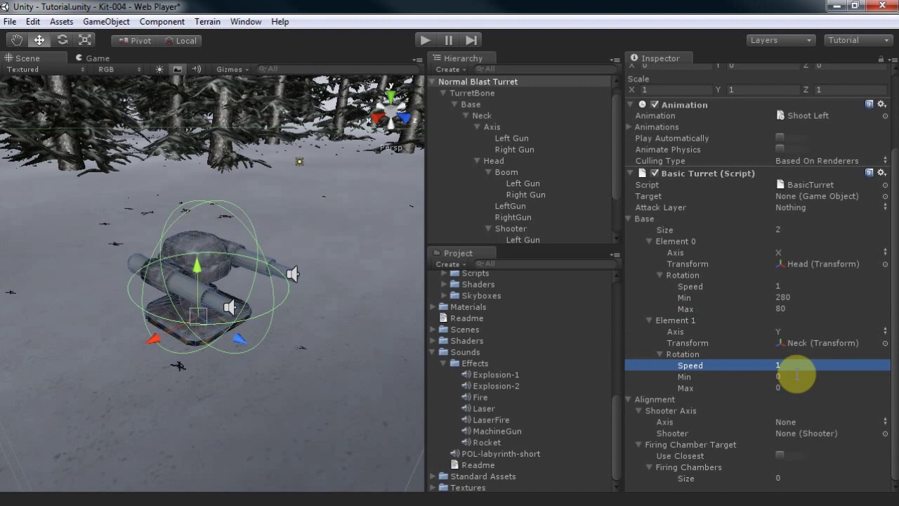
- Set the Basic Turret's Shooter Axis to X and assign Left Gun as its Shooter
{"action": "left_click", "coordinate": [796, 420]}
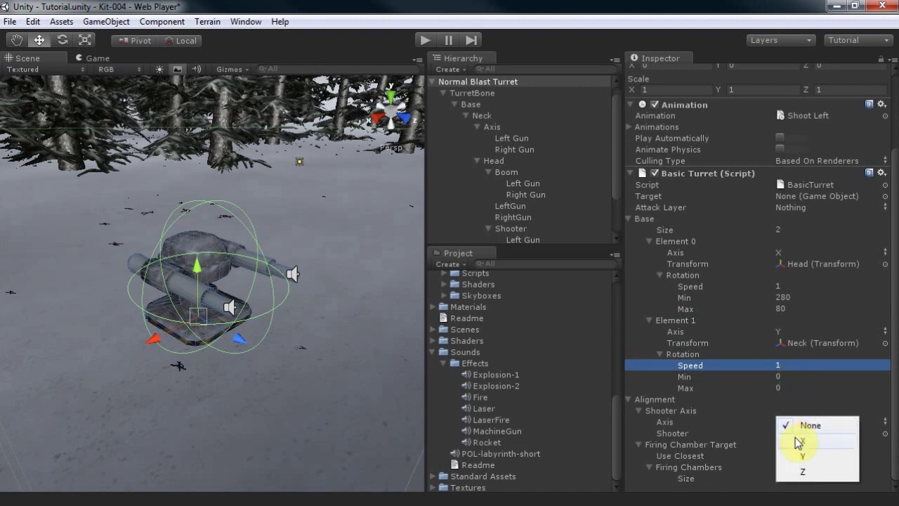
{"action": "left_click", "coordinate": [797, 439]}
{"action": "scroll", "coordinate": [558, 216], "scroll_direction": "down", "scroll_amount": 3}
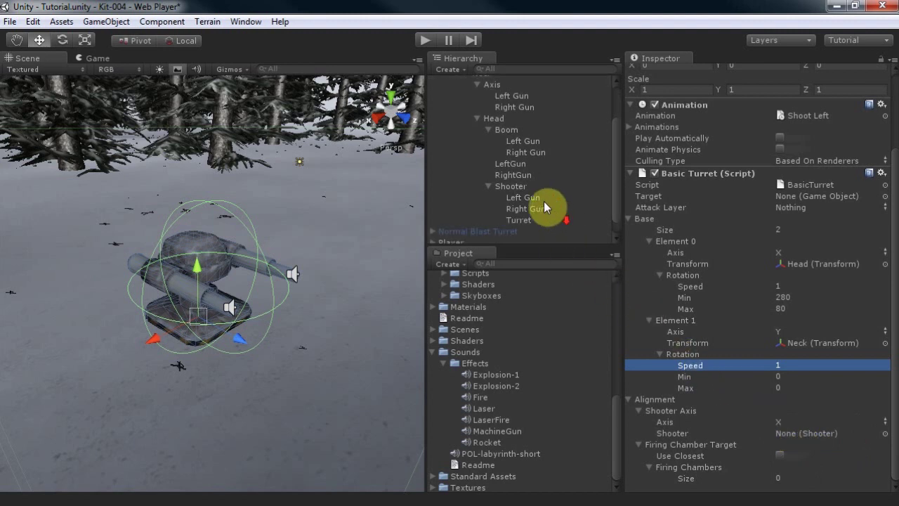
{"action": "left_click", "coordinate": [536, 198]}
{"action": "left_click_drag", "start_coordinate": [536, 198], "coordinate": [803, 434]}
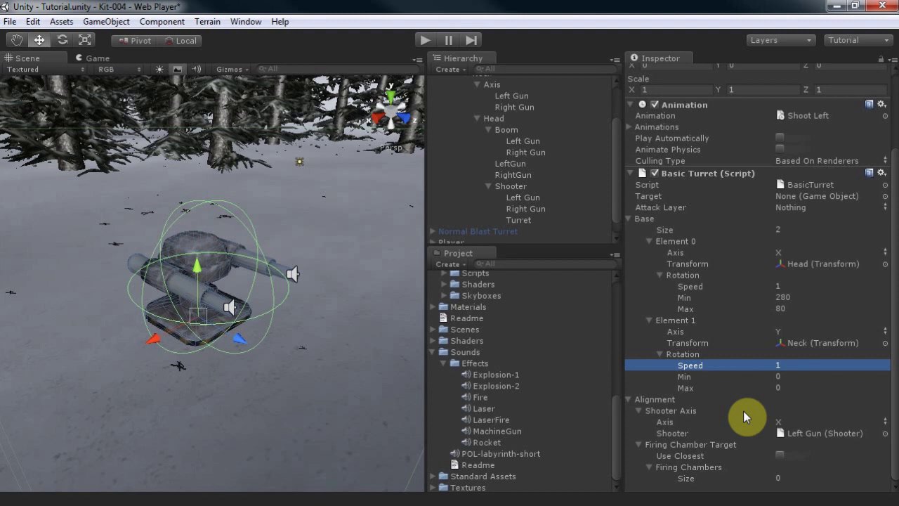
- Set the turret's Attack Layer to Player
{"action": "left_click", "coordinate": [804, 207]}
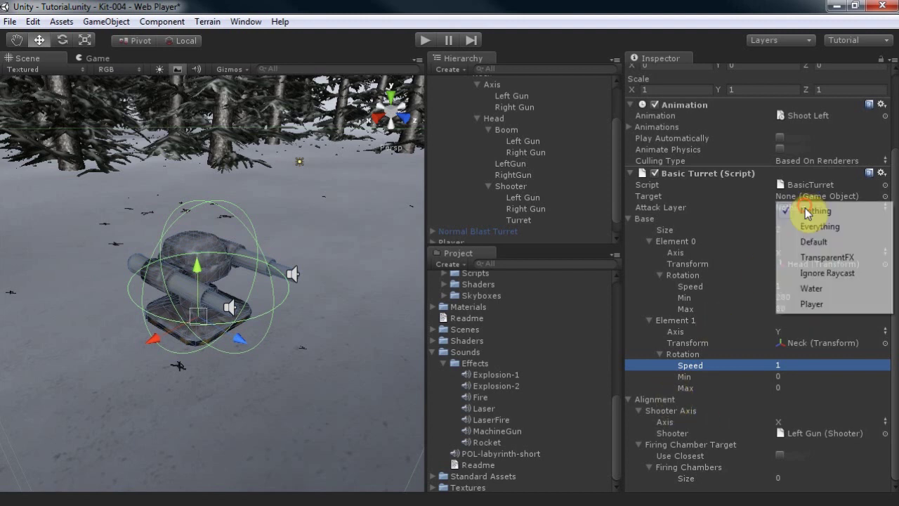
{"action": "left_click", "coordinate": [811, 304]}
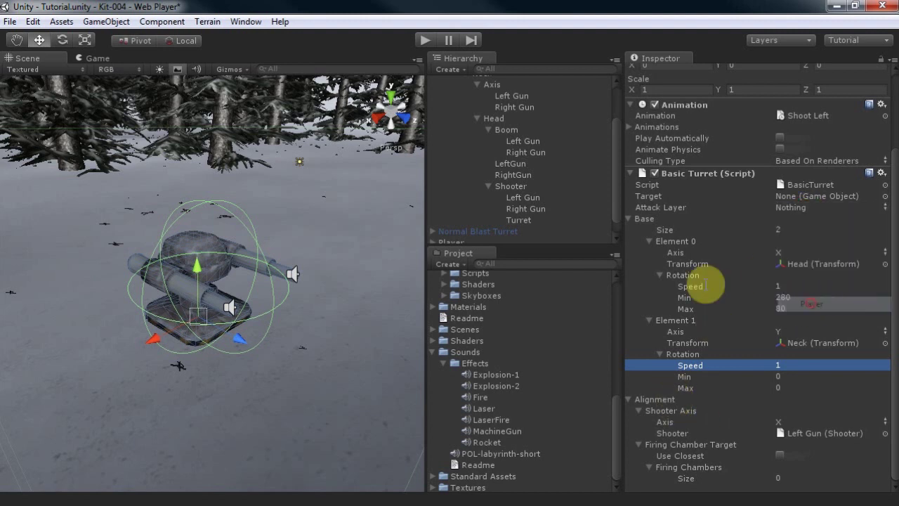
{"action": "left_click", "coordinate": [167, 23]}
- Add a Sphere Collider to Normal Blast Turret and set its radius to 200
{"action": "mouse_move", "coordinate": [172, 68]}
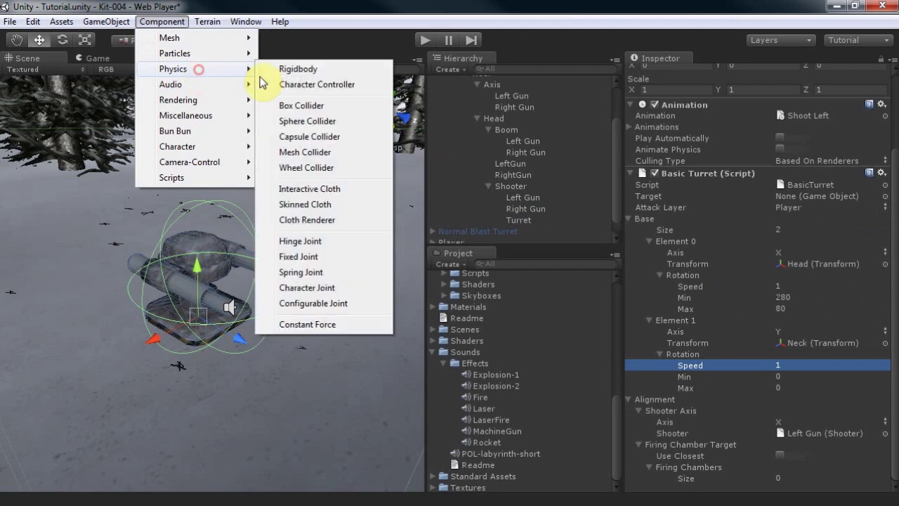
{"action": "left_click", "coordinate": [327, 123]}
{"action": "scroll", "coordinate": [769, 351], "scroll_direction": "down", "scroll_amount": 3}
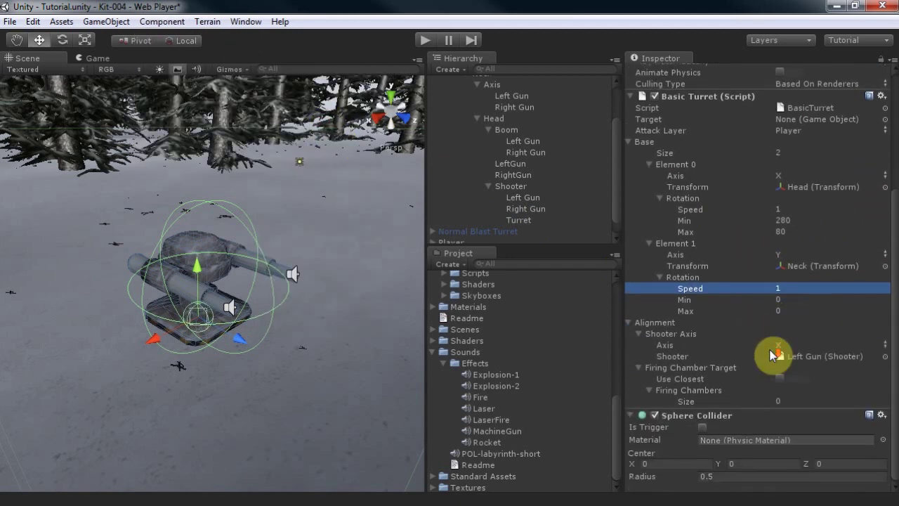
{"action": "left_click", "coordinate": [721, 475]}
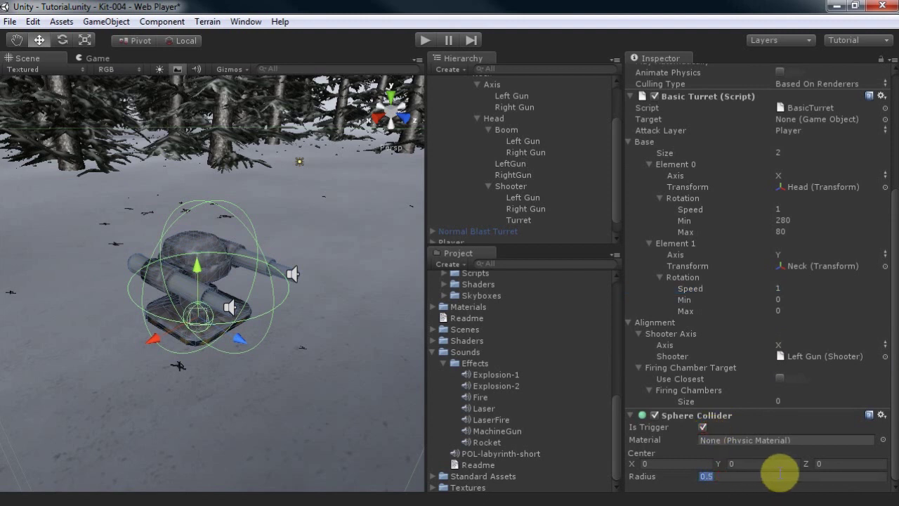
{"action": "type", "text": "200"}
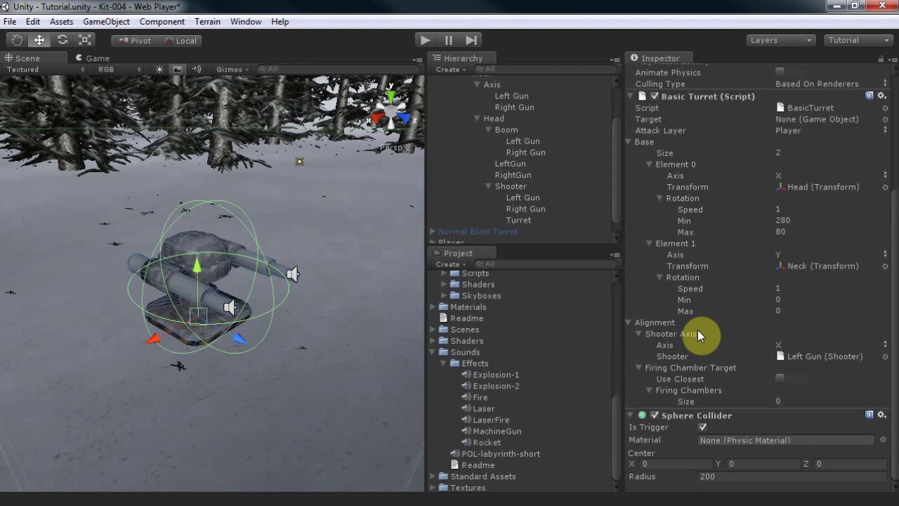
- Enter Play mode to test the turret firing
{"action": "left_click", "coordinate": [420, 39]}
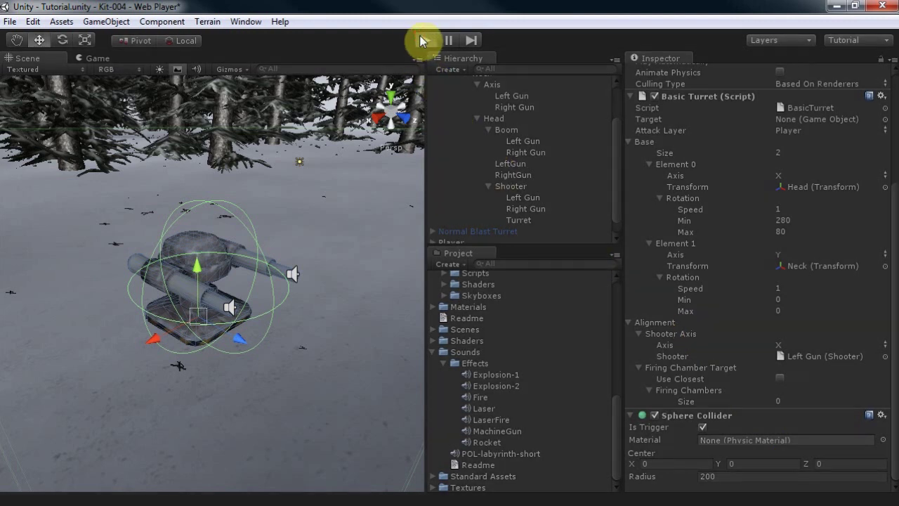